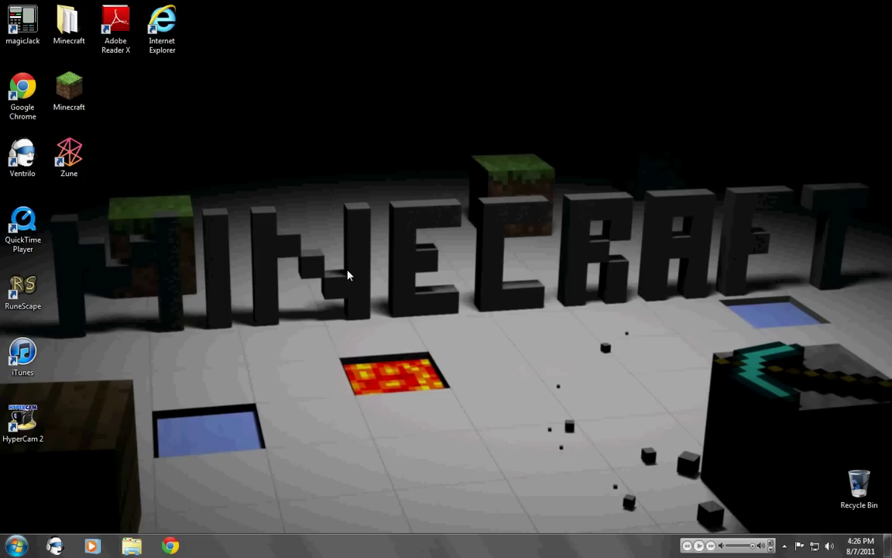
- Open Sound settings via Start, Control Panel and Hardware and Sound, centre them, then close
click(17, 546)
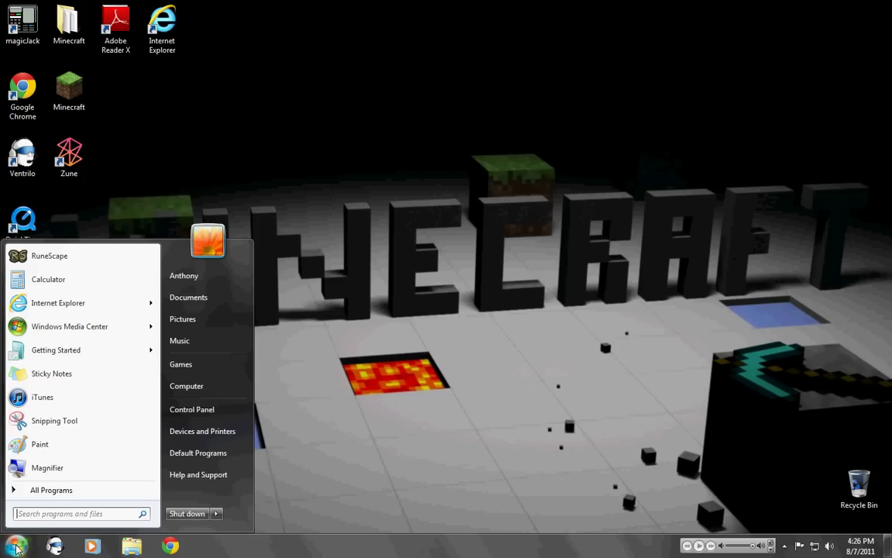
click(186, 410)
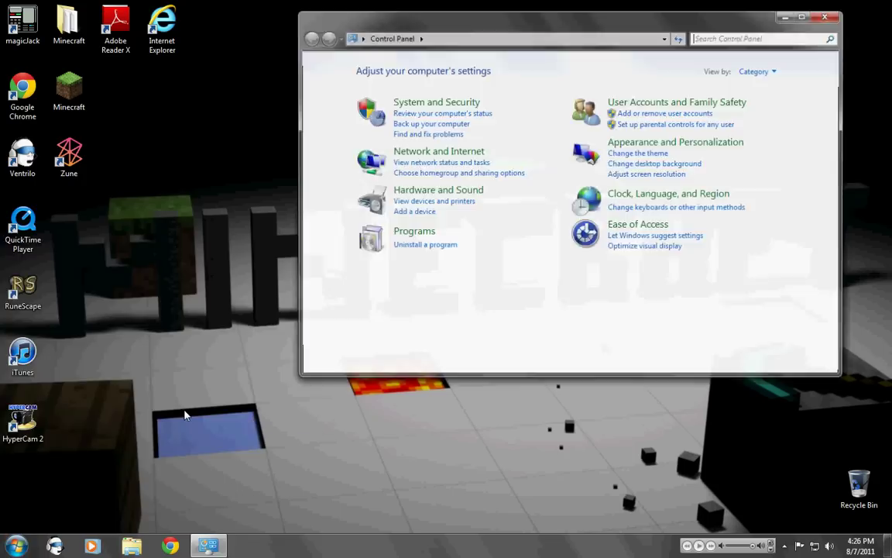
click(454, 198)
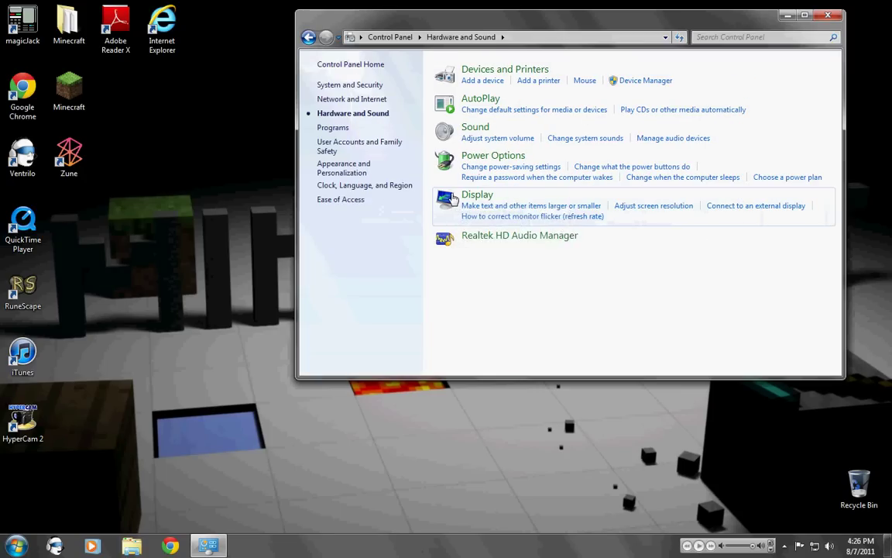
click(475, 128)
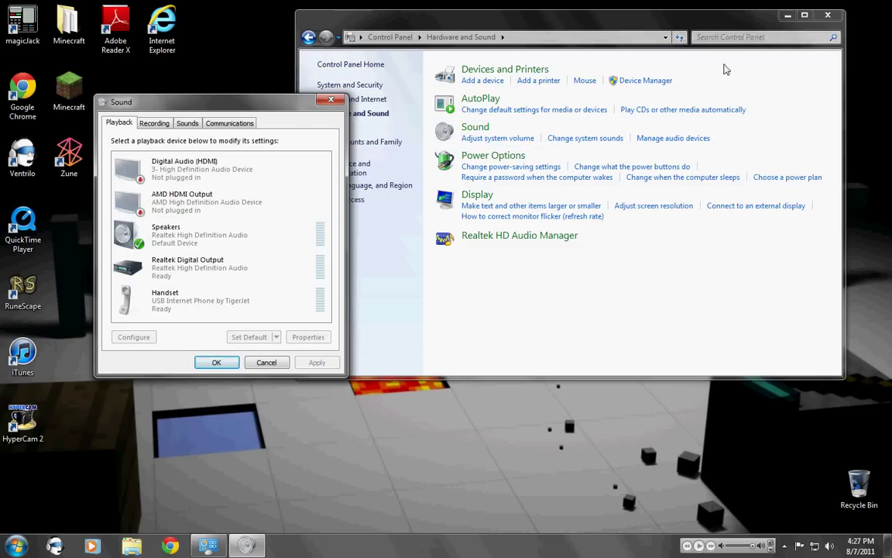
click(828, 14)
drag(247, 107, 435, 100)
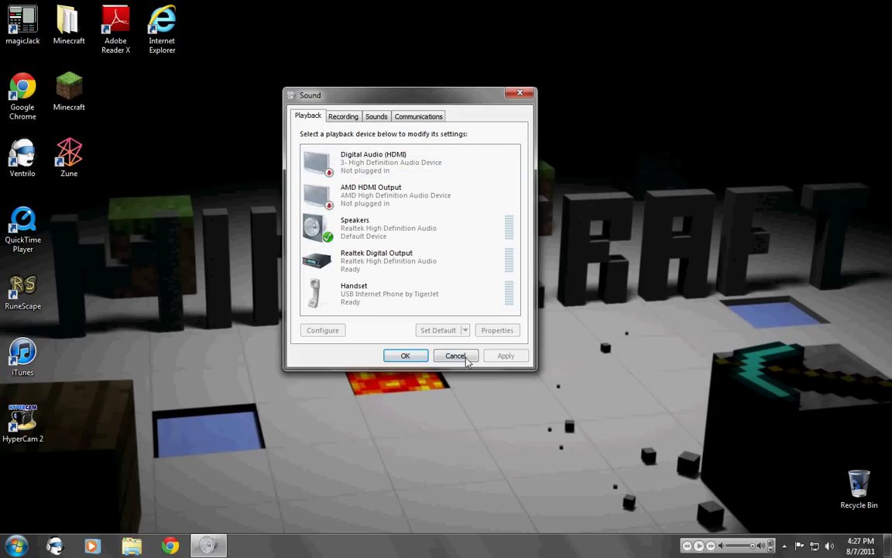
click(520, 92)
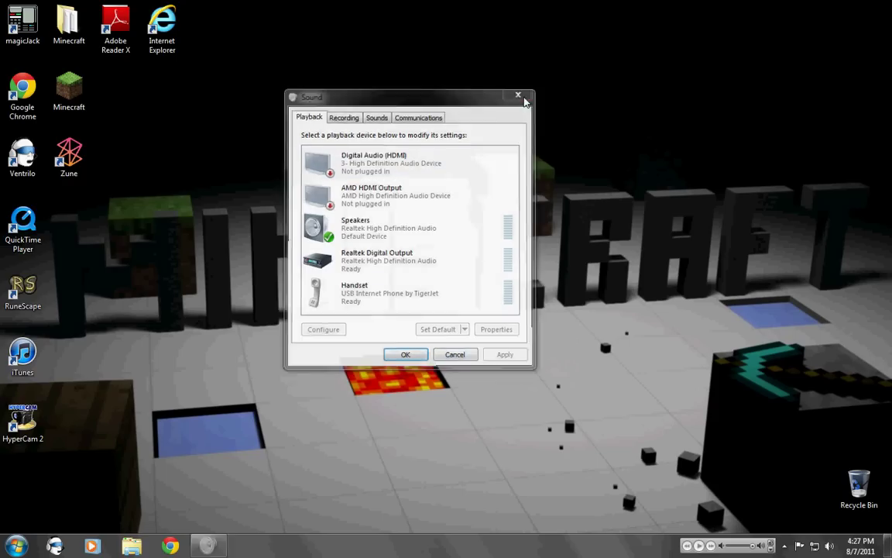
- Reopen Sound from the tray speaker icon on Recording devices, glance at Playback, and centre it
right_click(831, 548)
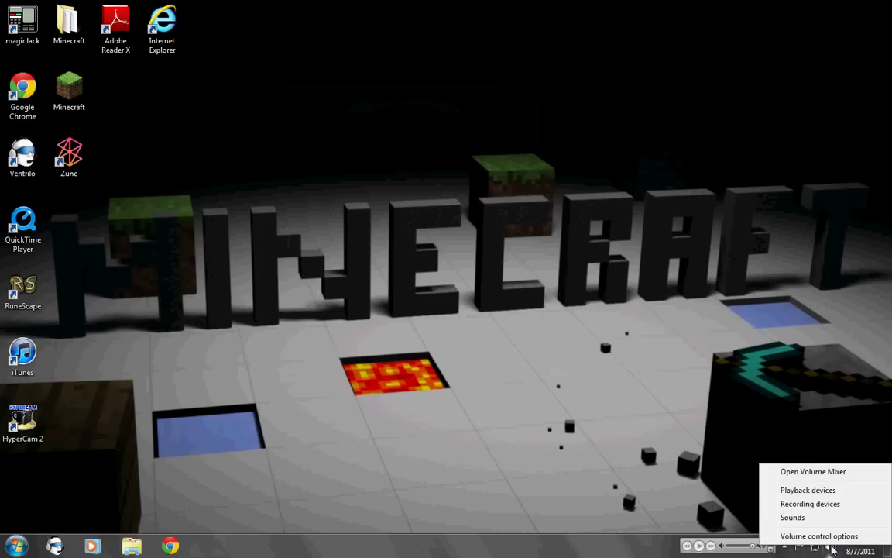
click(828, 506)
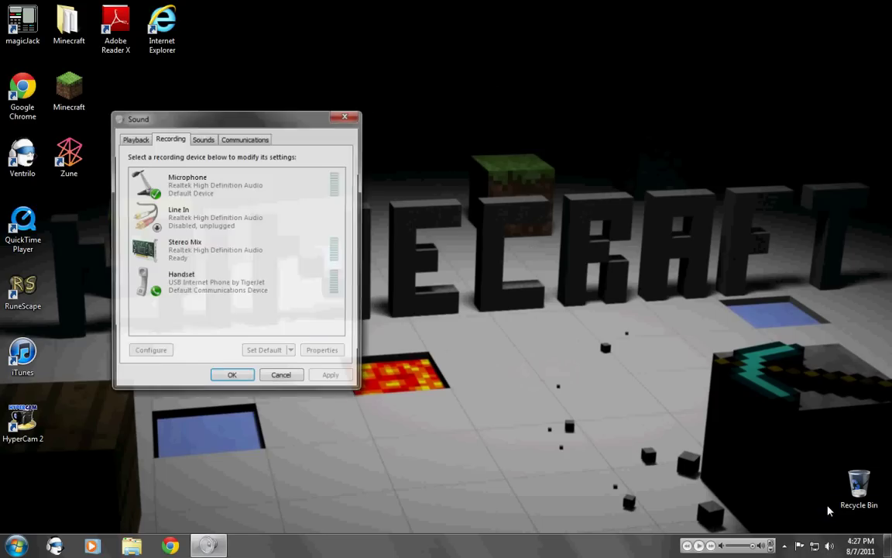
click(137, 138)
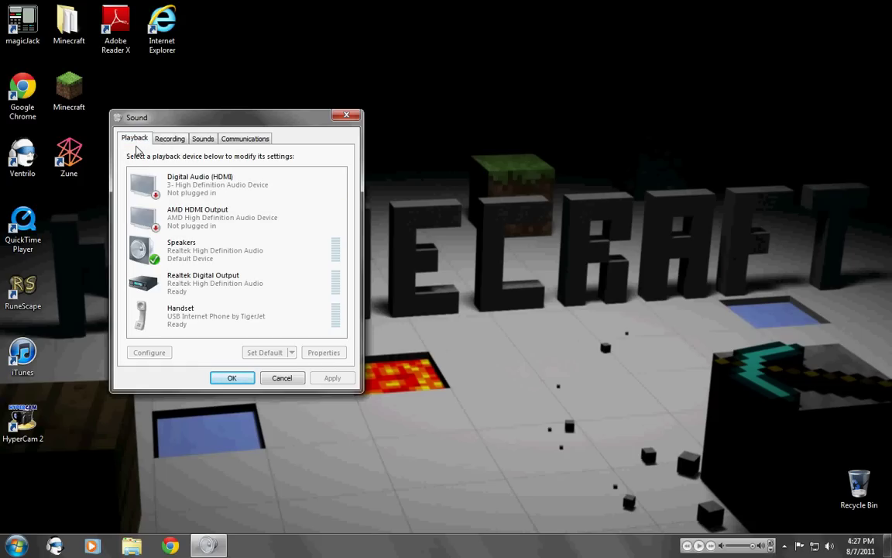
click(162, 140)
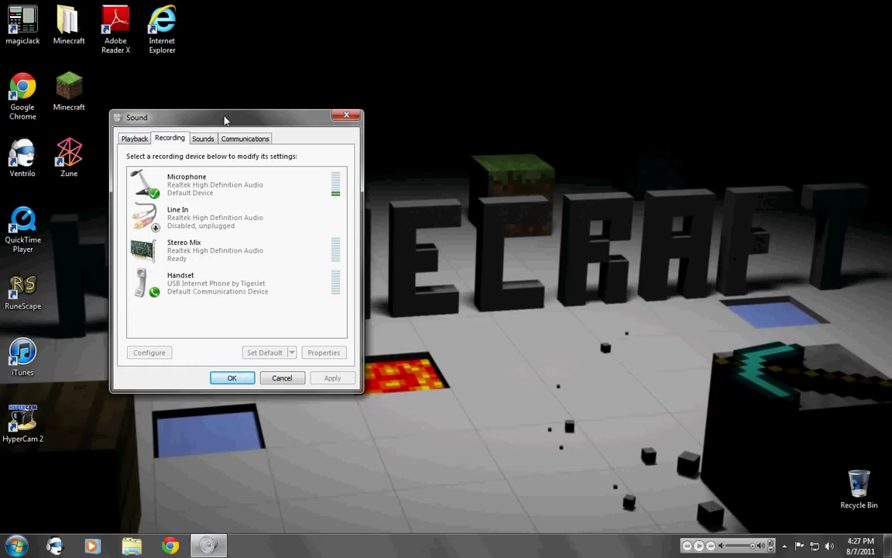
drag(224, 120, 444, 105)
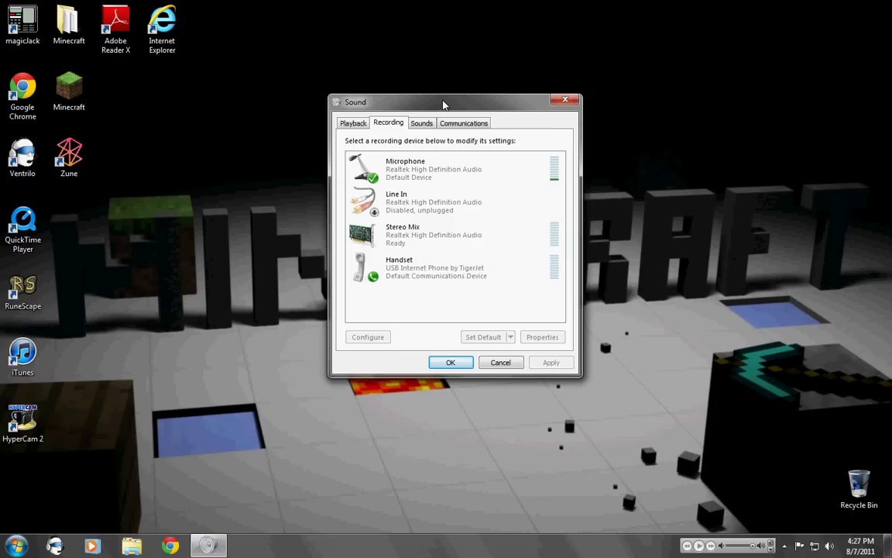
- Turn off Show Disabled Devices in the Recording list so Line In disappears
click(398, 171)
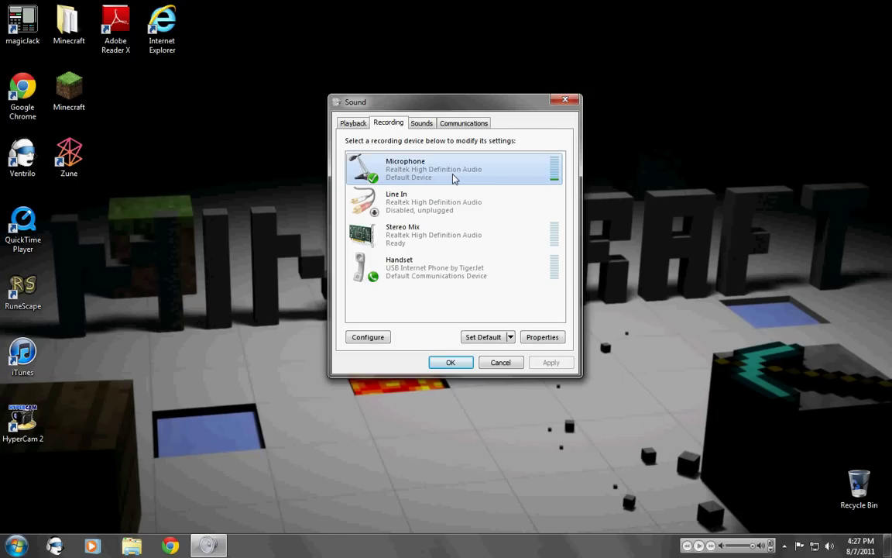
right_click(412, 312)
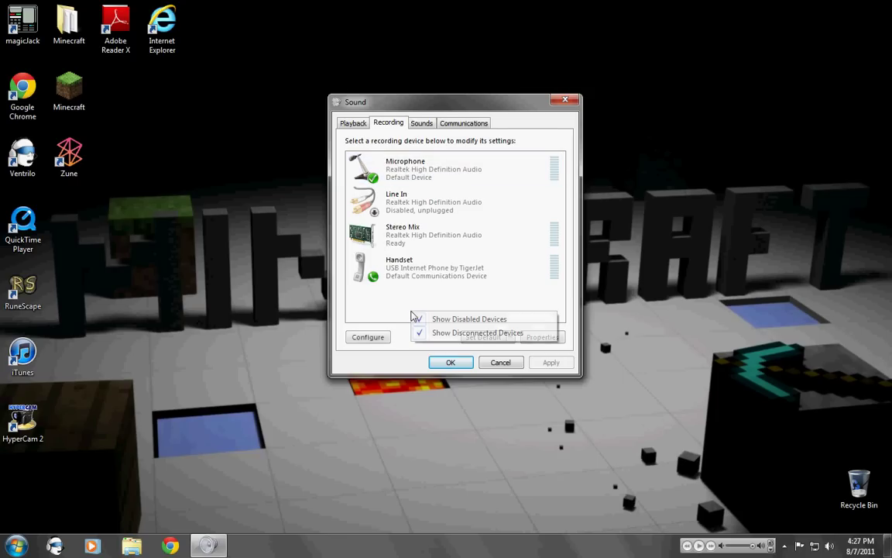
click(418, 318)
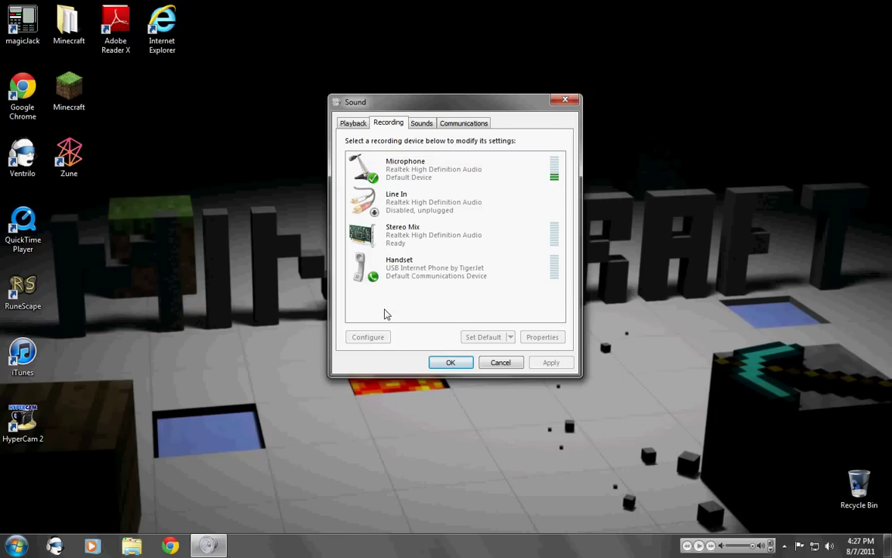
right_click(402, 309)
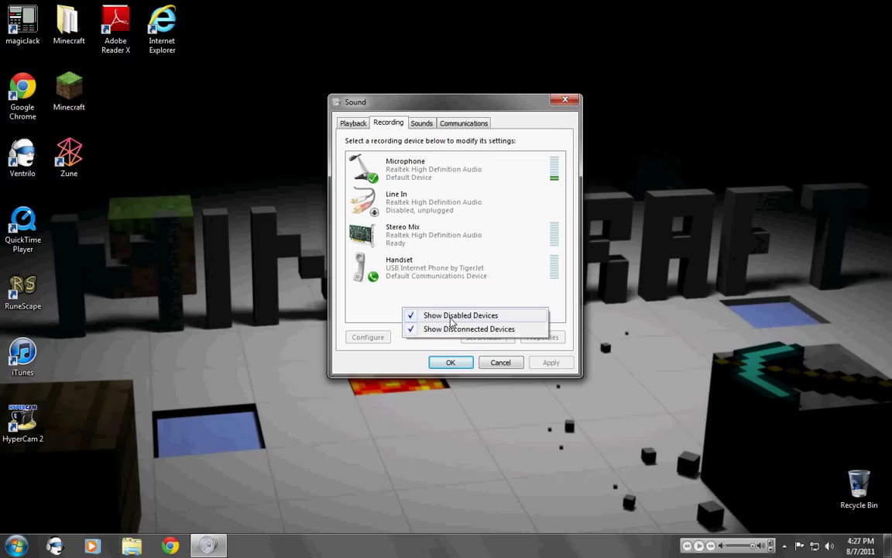
click(350, 283)
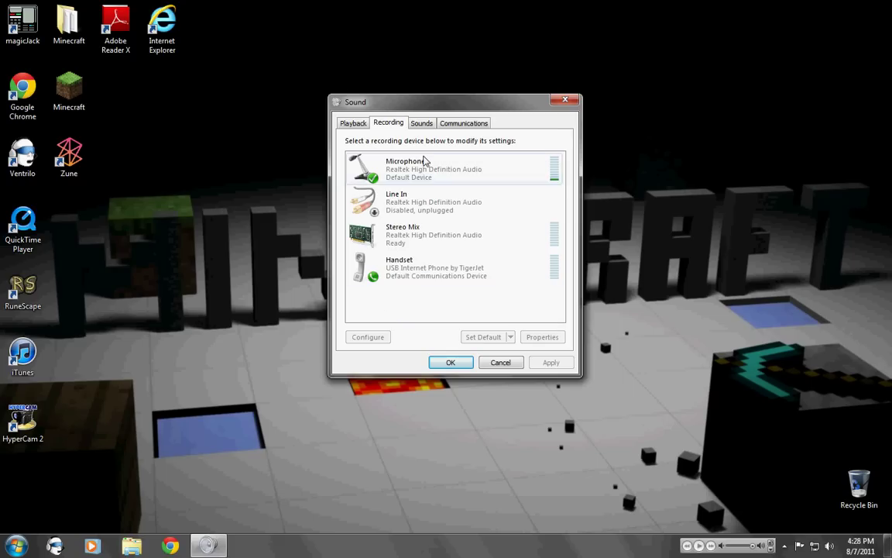
right_click(410, 314)
click(438, 320)
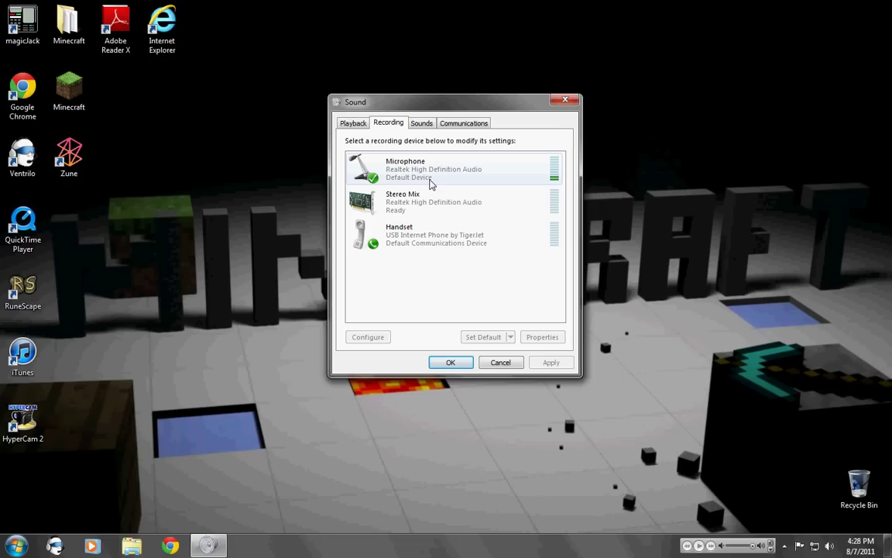
- Select the Microphone device in the recording list
right_click(431, 184)
click(424, 235)
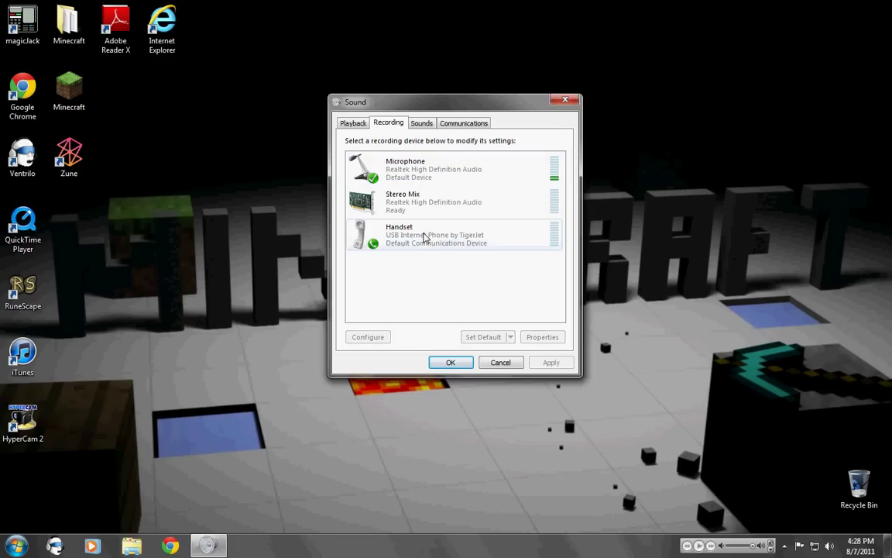
click(448, 171)
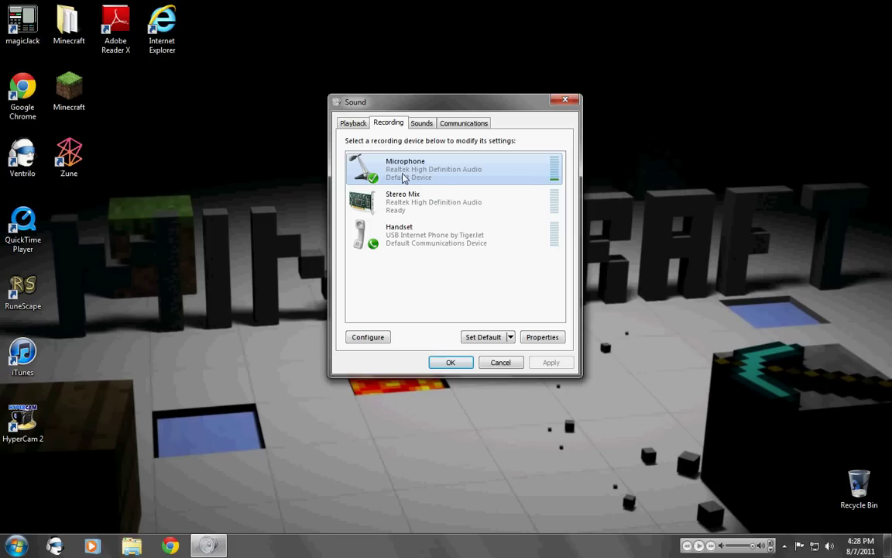
click(544, 339)
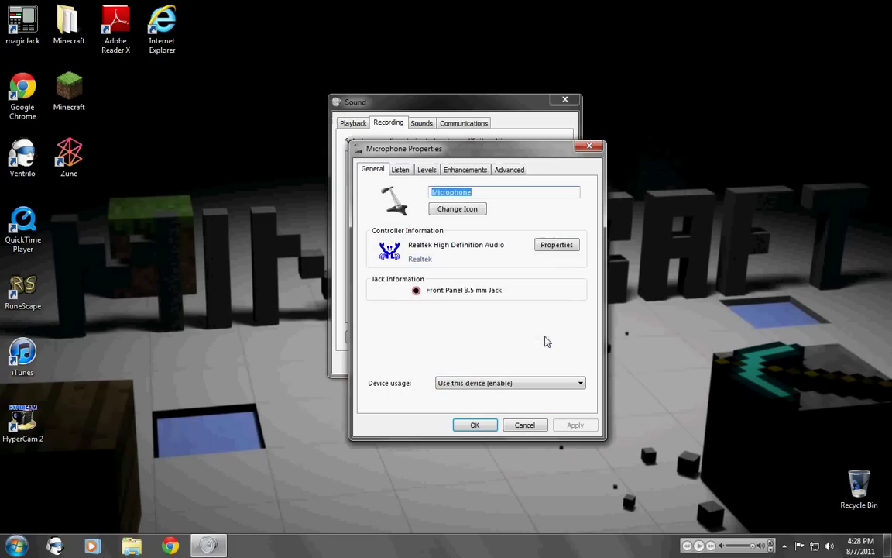
click(428, 170)
drag(454, 154, 434, 106)
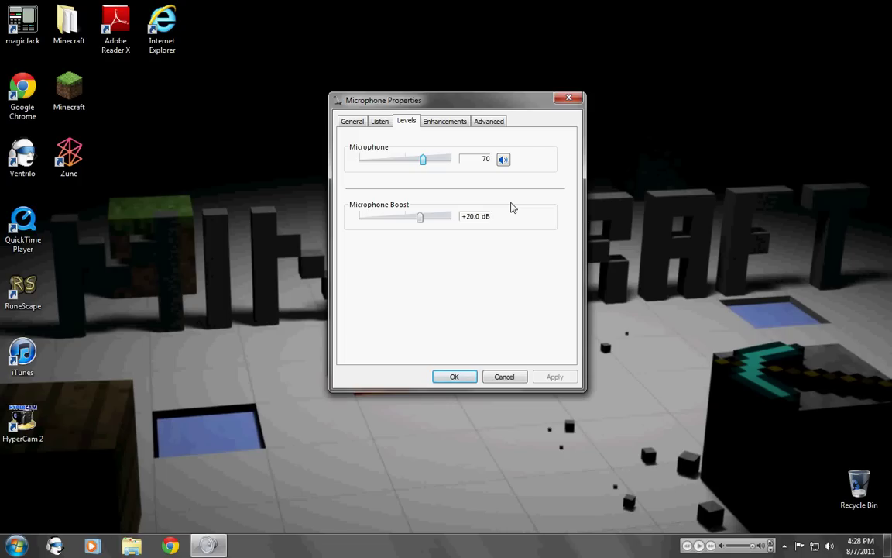
click(504, 160)
click(503, 161)
click(506, 165)
click(506, 165)
click(455, 378)
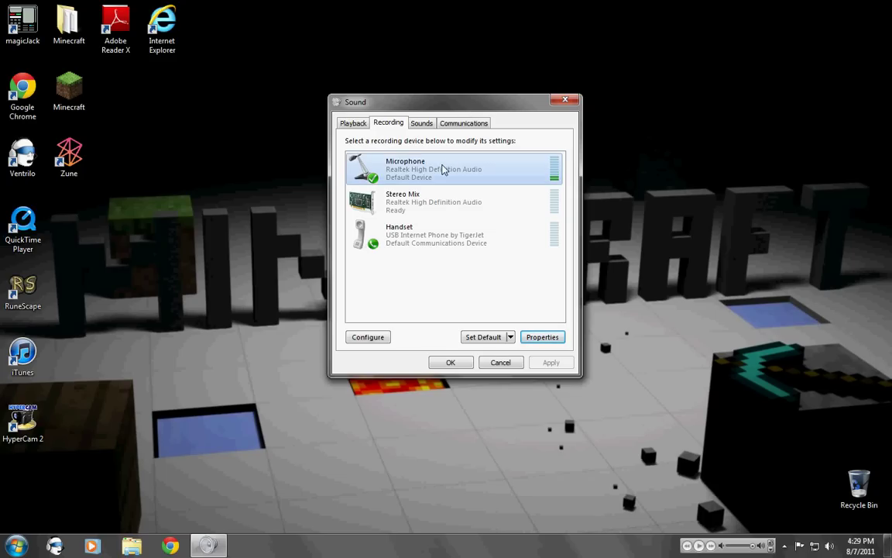
- Start the microphone setup wizard from Microphone's Configure, pick Headset Microphone, then quit with Escape
click(450, 167)
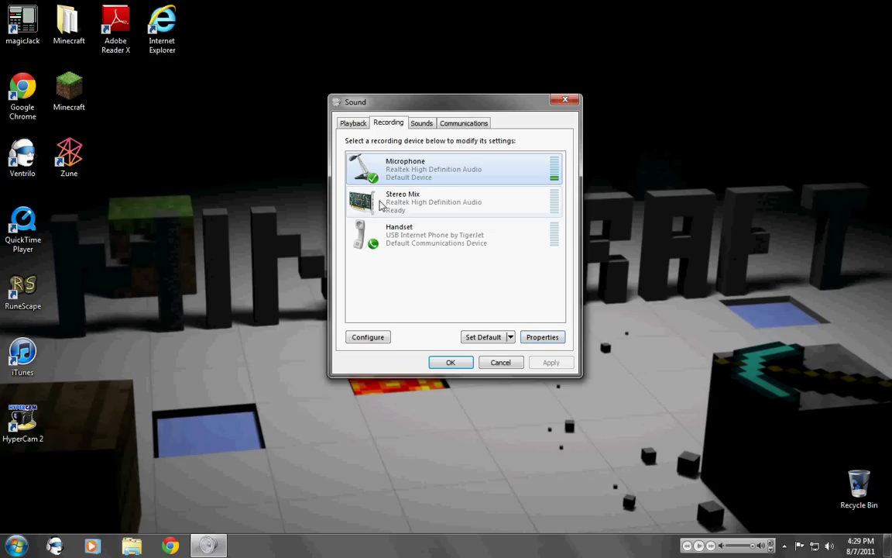
click(372, 338)
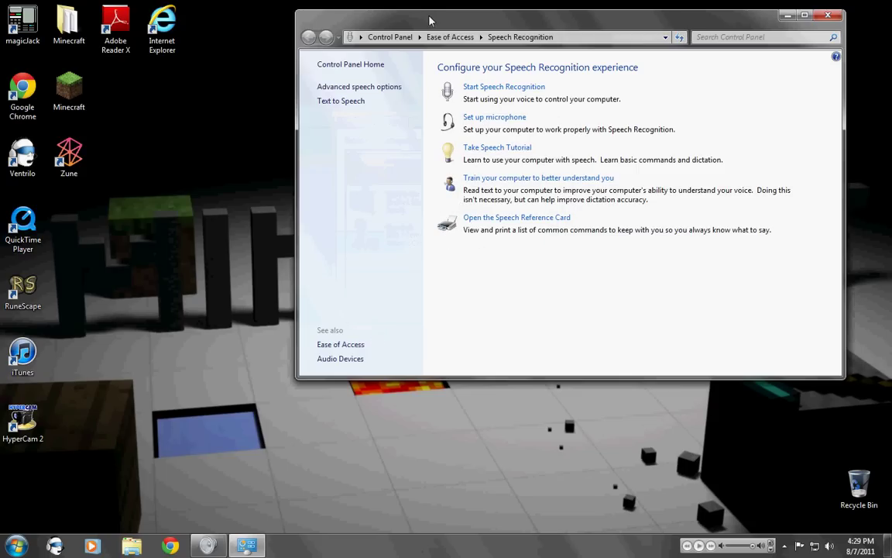
drag(450, 15, 375, 44)
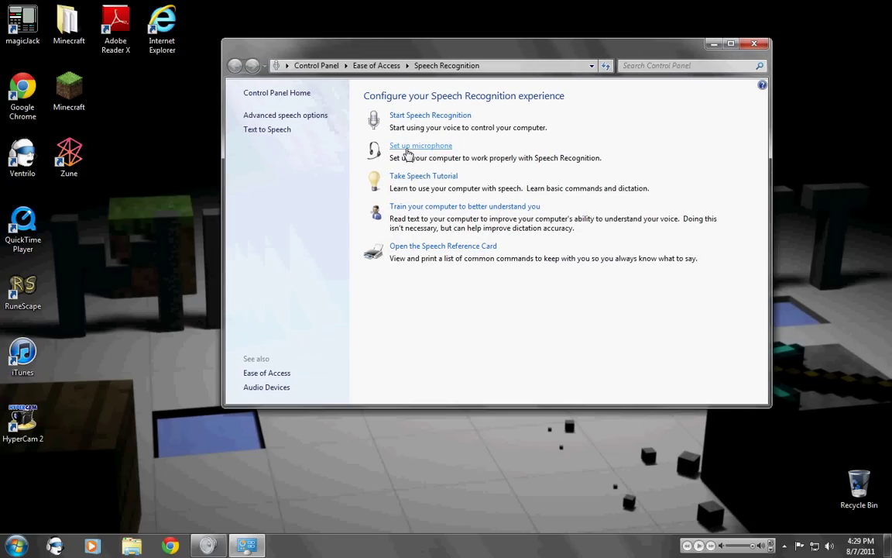
click(406, 148)
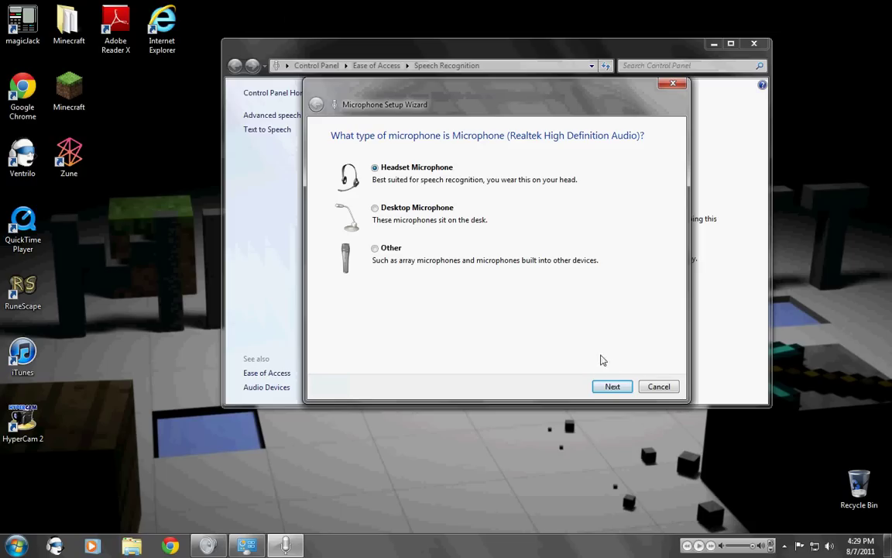
click(612, 388)
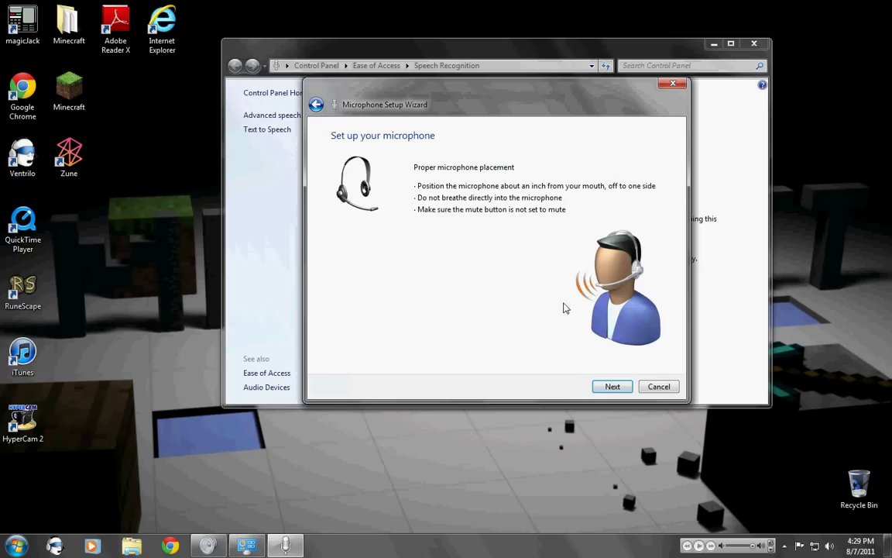
key(Escape)
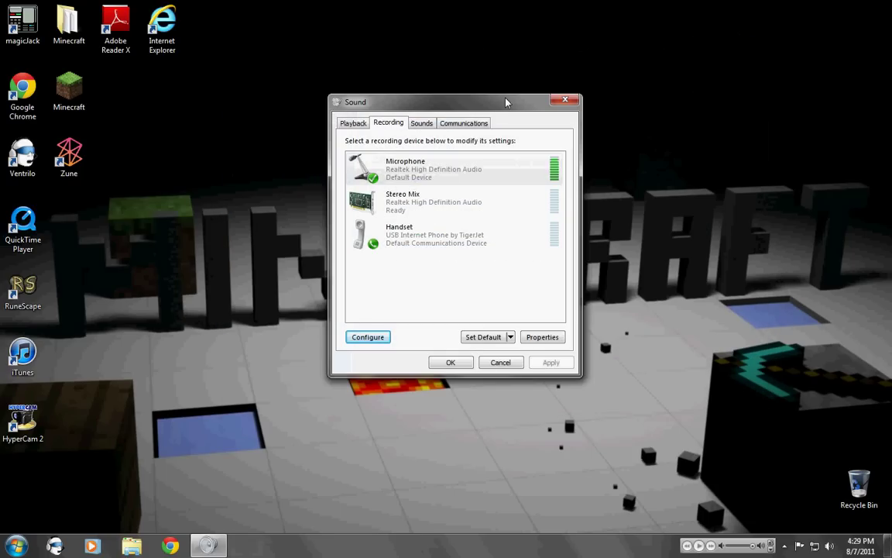
- Nudge the Sound dialog slightly up and right, leaving the recording devices list unchanged
drag(499, 109, 509, 92)
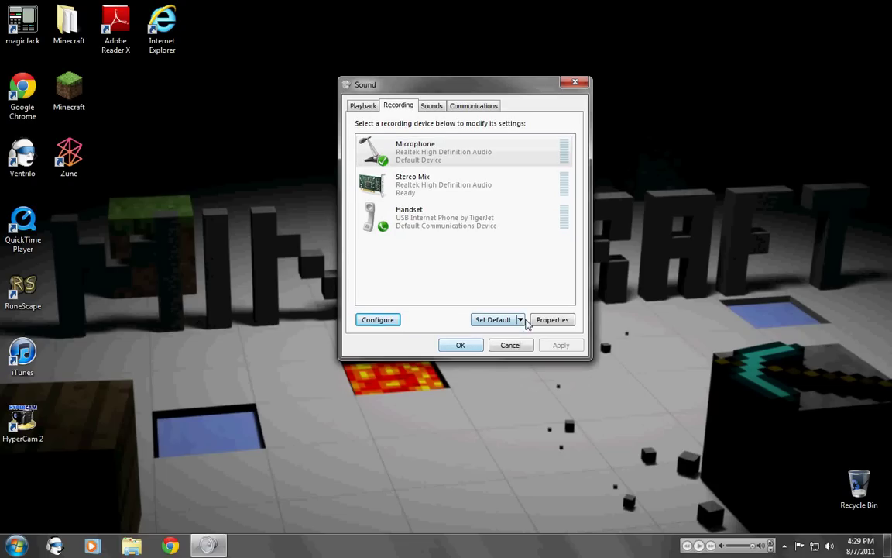